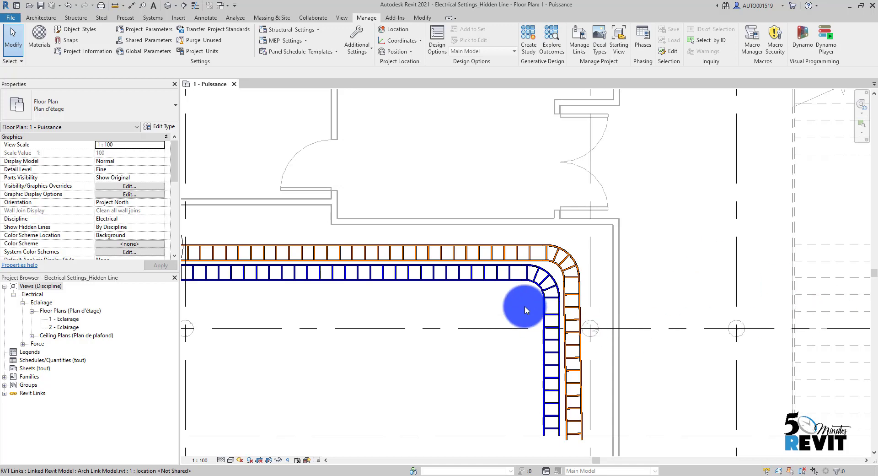
Pan and zoom the plan to centre the cable tray bend below grid E
scroll(501, 303, down, 5)
middle_drag(506, 243, 486, 329)
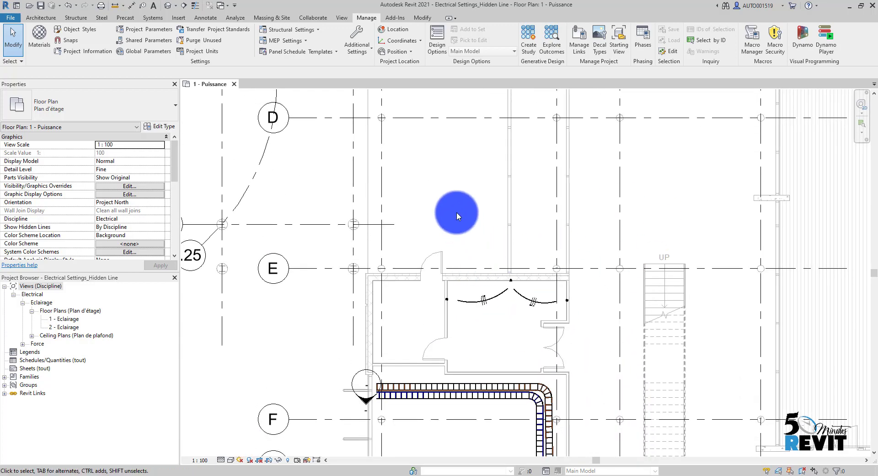
scroll(457, 213, down, 2)
middle_drag(634, 220, 520, 270)
mouse_move(510, 337)
middle_down()
mouse_move(511, 356)
mouse_move(549, 292)
middle_up()
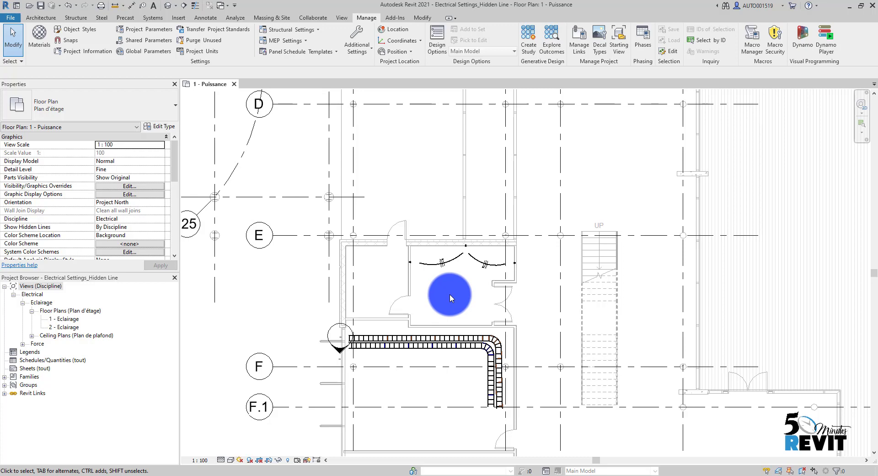
scroll(450, 294, up, 4)
middle_drag(472, 325, 465, 221)
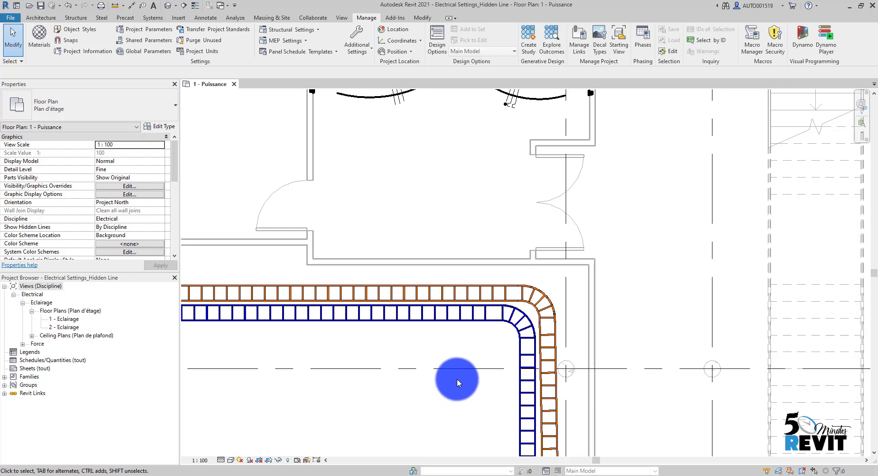
scroll(429, 366, up, 5)
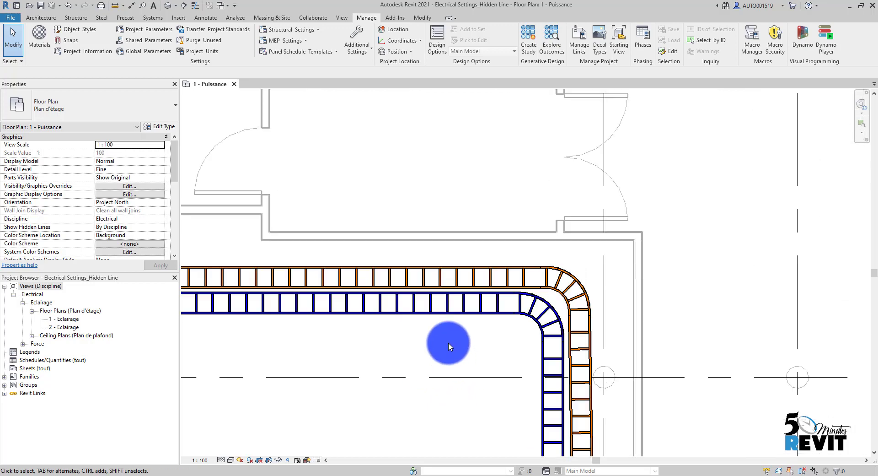
mouse_move(498, 327)
middle_down()
mouse_move(506, 390)
mouse_move(447, 354)
mouse_move(510, 304)
mouse_move(502, 337)
middle_up()
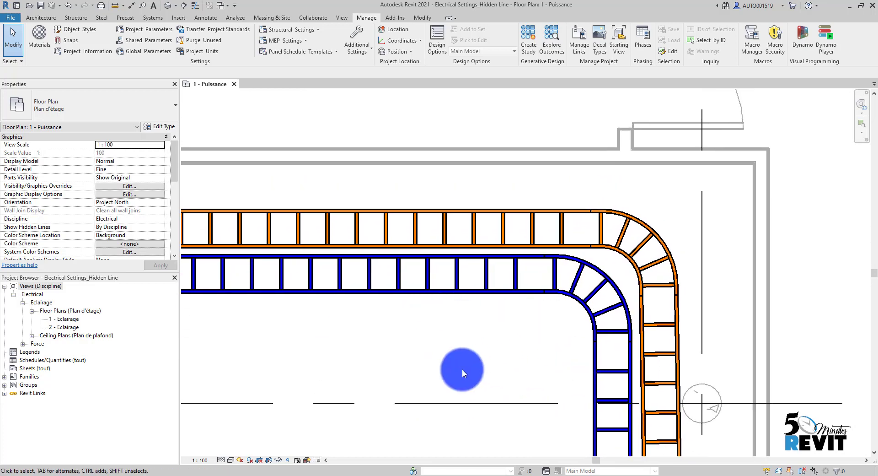
middle_drag(451, 360, 503, 364)
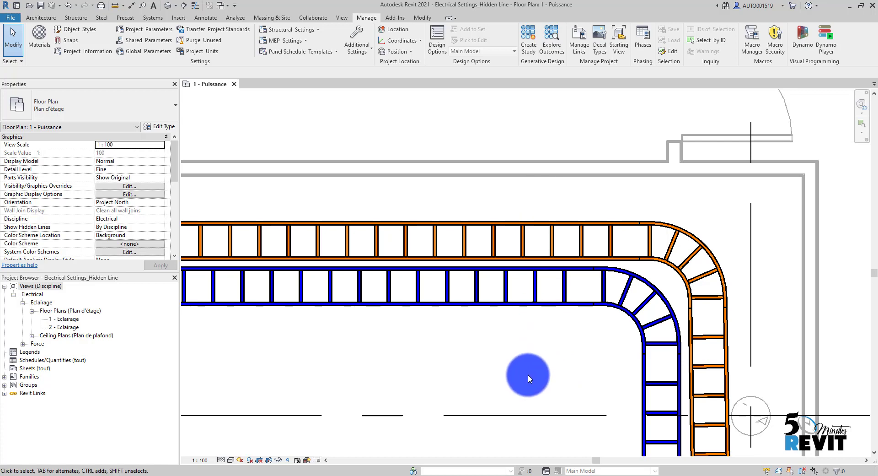
middle_drag(559, 345, 530, 367)
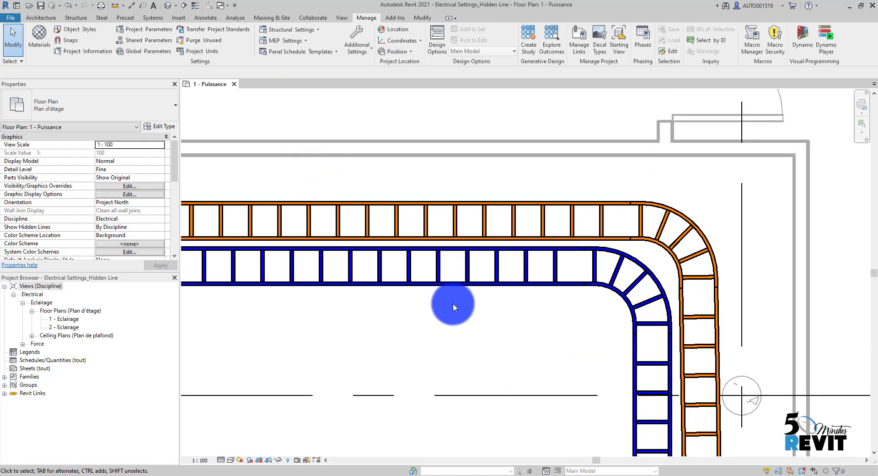
Start a new tray similar to the blue one at 2500 mm middle elevation
click(476, 285)
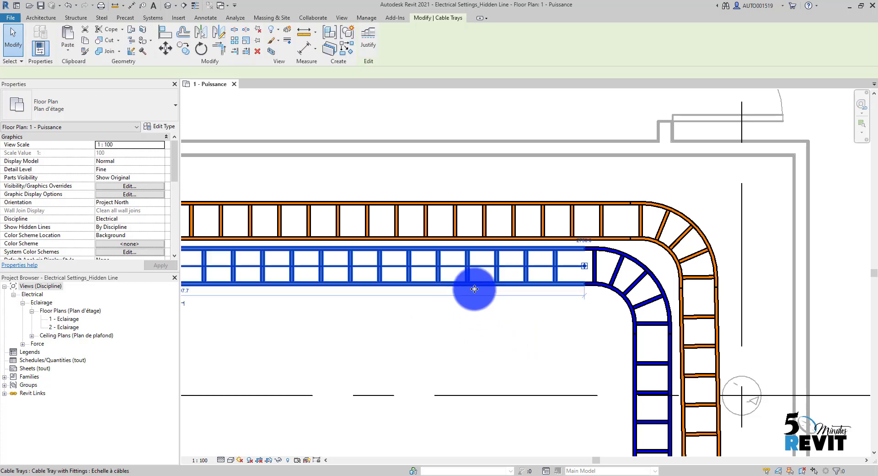
right_click(478, 284)
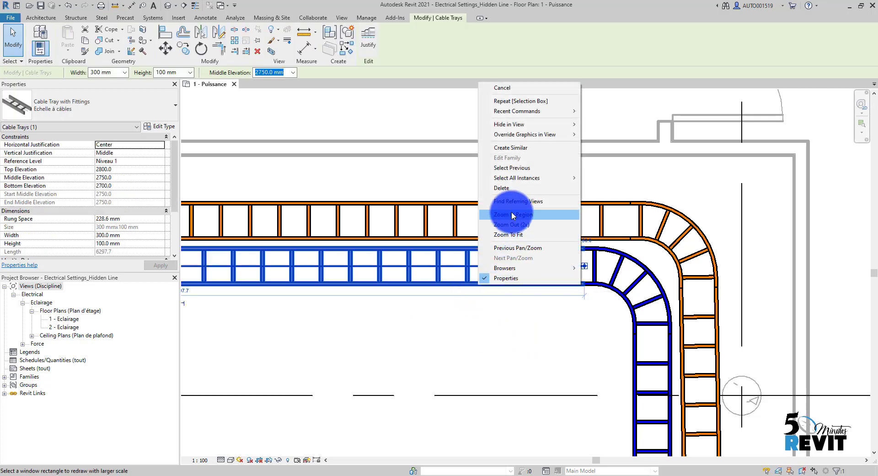
click(520, 148)
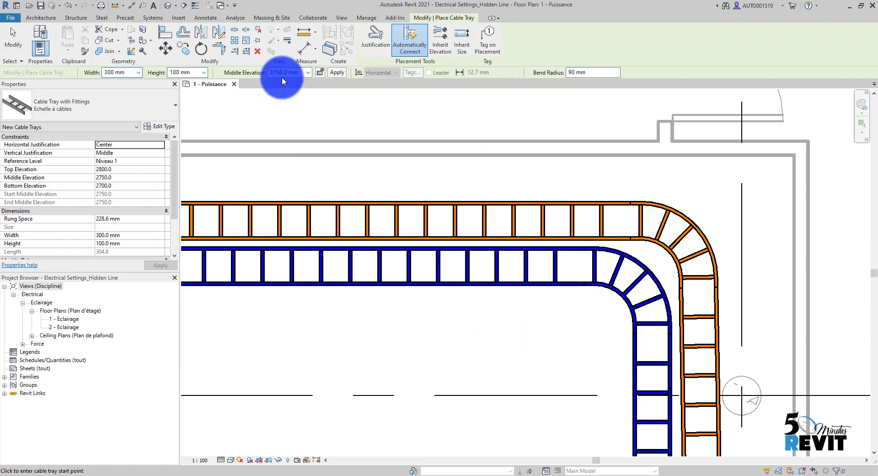
drag(300, 74, 248, 78)
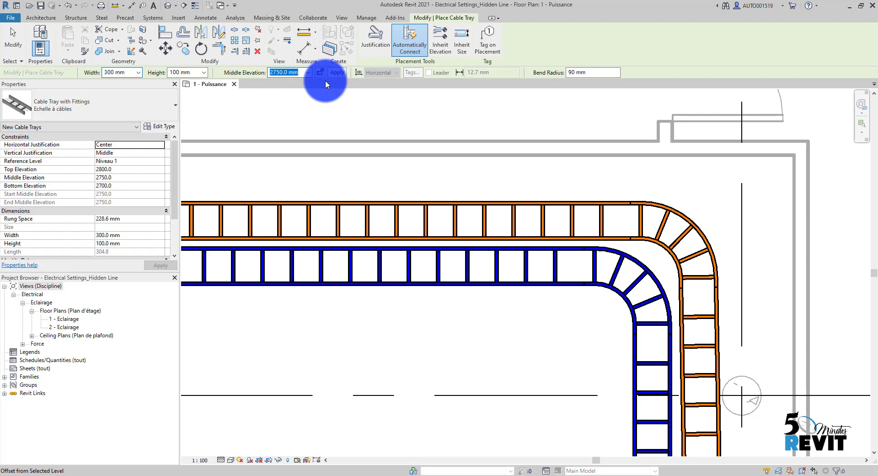
text(2500)
key(Return)
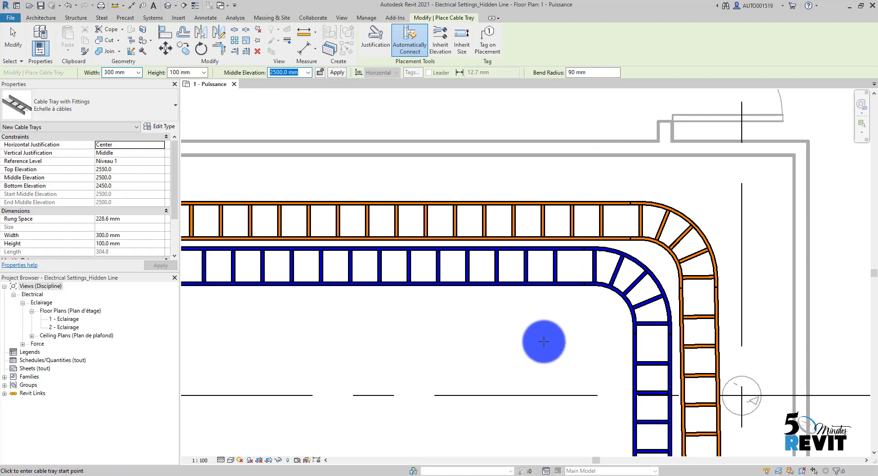
Draw the tray upward across the blue and orange trays, then bend it left
middle_drag(535, 345, 535, 404)
click(543, 412)
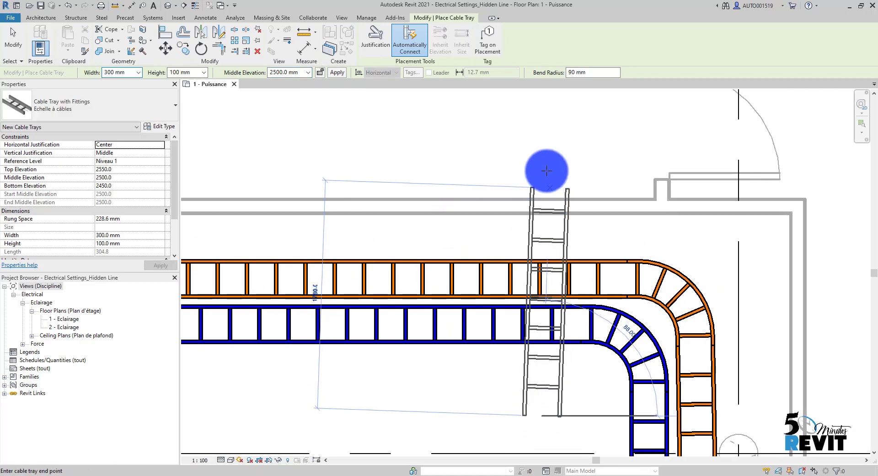
click(546, 157)
click(287, 154)
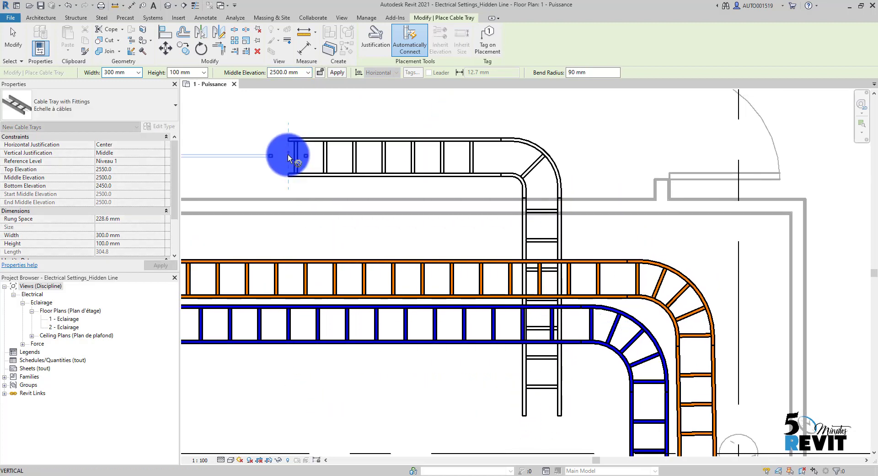
key(Escape)
key(Escape)
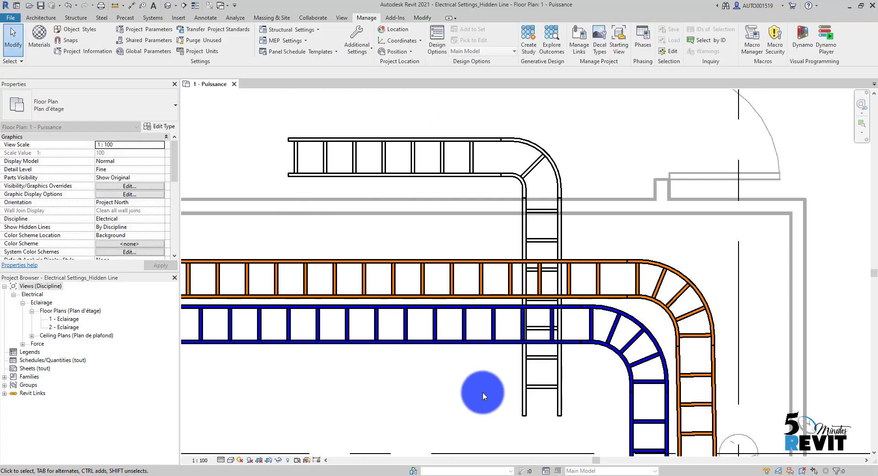
Check the crossing trays, then open the MEP Settings dropdown on the Manage tab
scroll(487, 360, up, 2)
scroll(443, 435, down, 2)
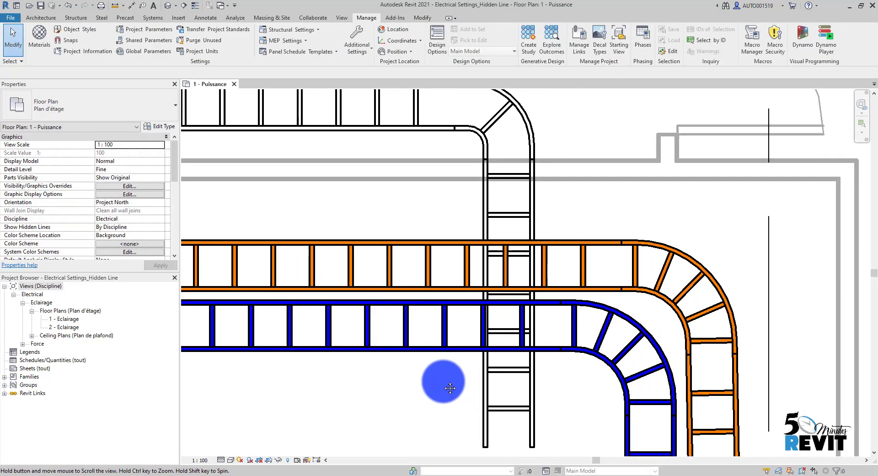
scroll(539, 416, up, 2)
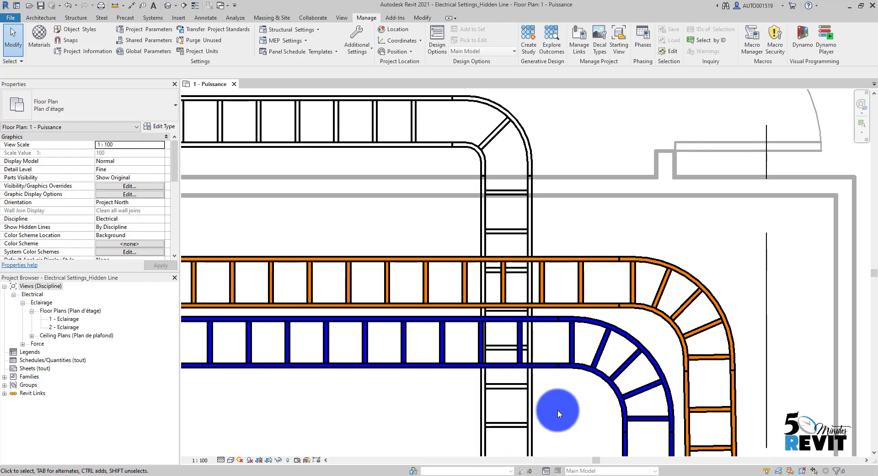
scroll(558, 410, up, 2)
scroll(483, 397, down, 2)
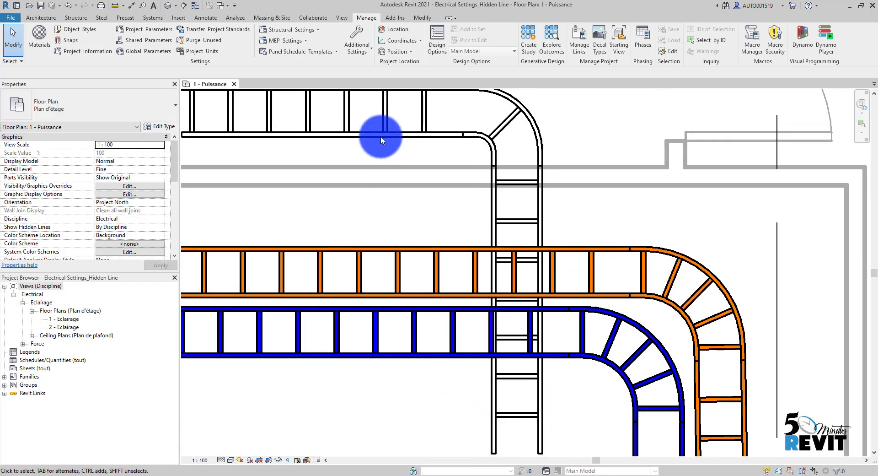
click(307, 39)
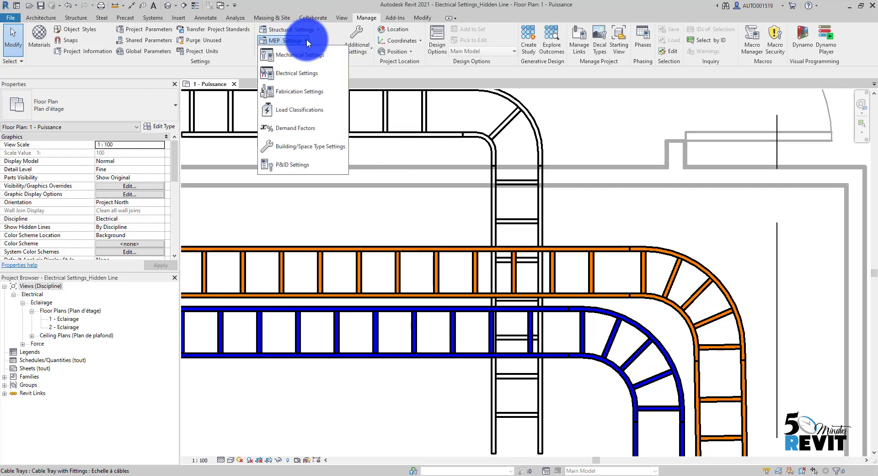
Open Electrical Settings, move it beside the trays, and enable Draw MEP Hidden Lines
click(285, 73)
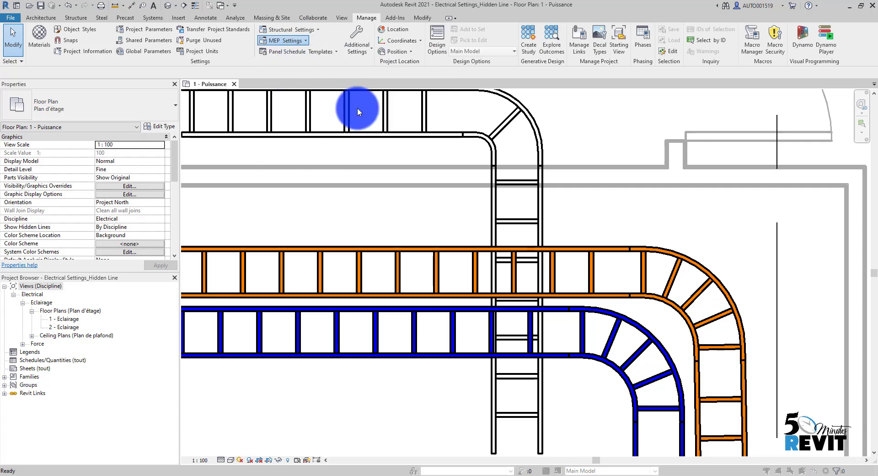
drag(366, 88, 288, 41)
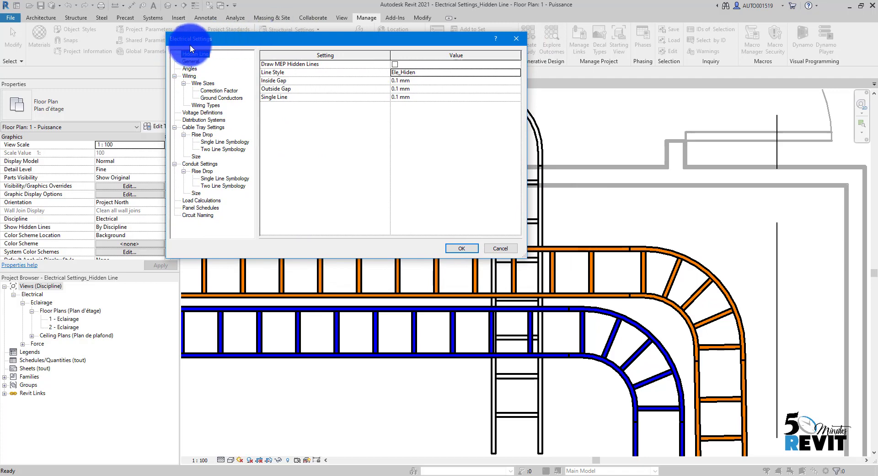
drag(372, 35, 633, 94)
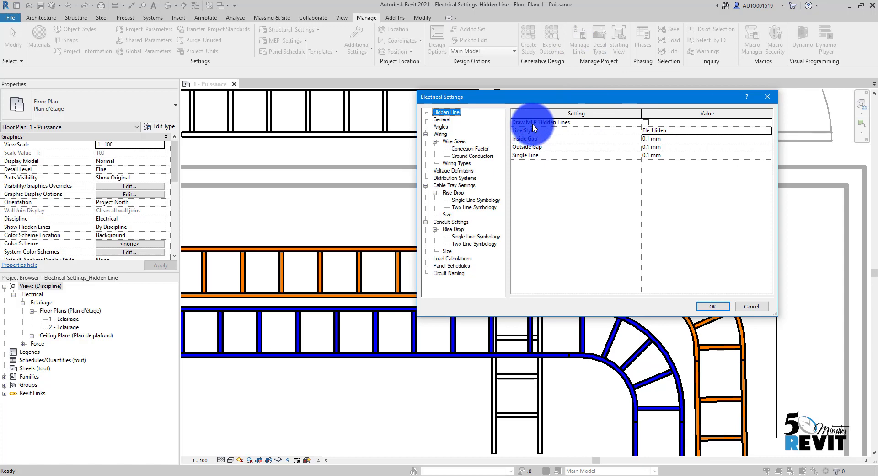
click(647, 123)
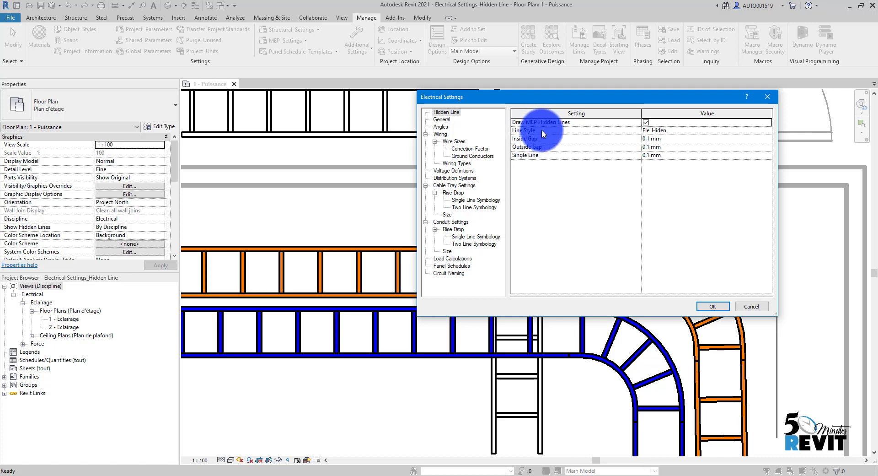
Set the hidden line style to <Centerline>
click(680, 130)
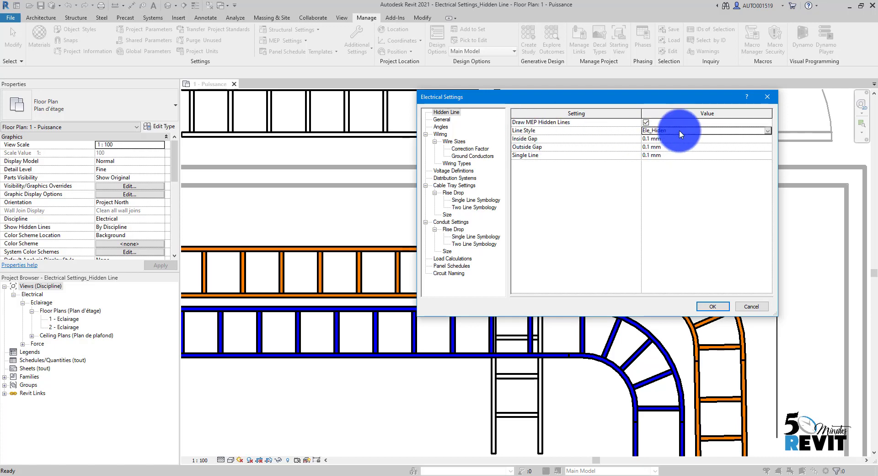
click(768, 132)
drag(768, 165, 769, 144)
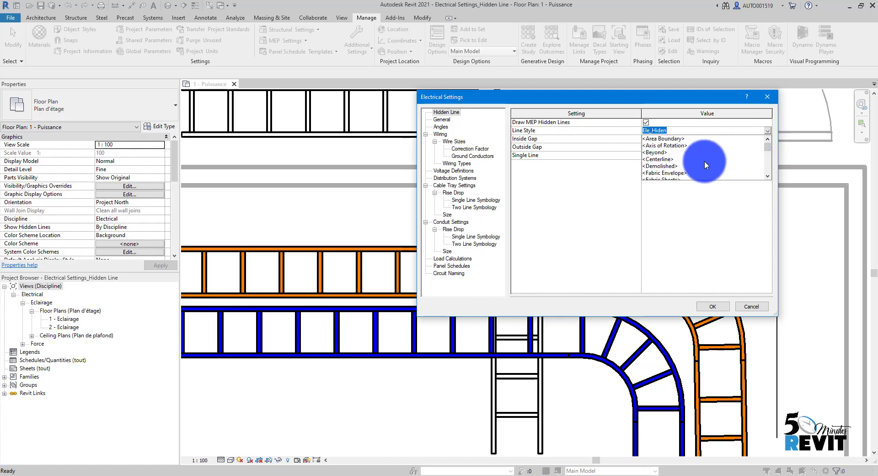
click(659, 159)
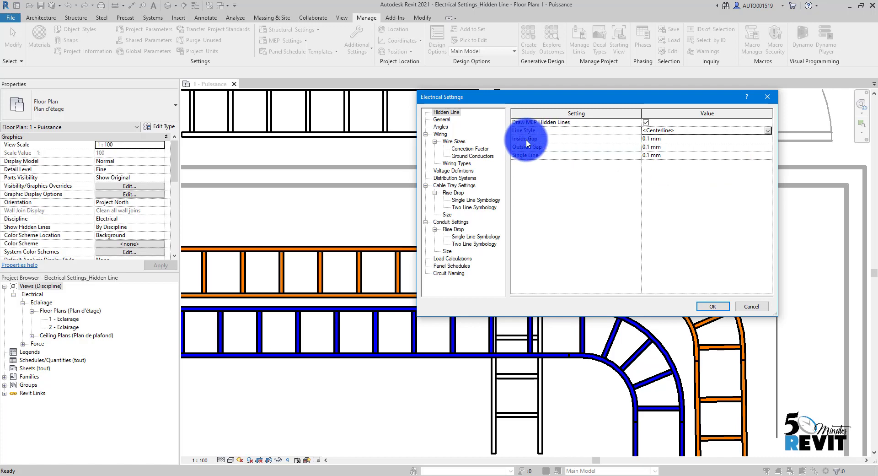
Enter an inside gap of 0.3 and an outside gap of 0.5
click(664, 139)
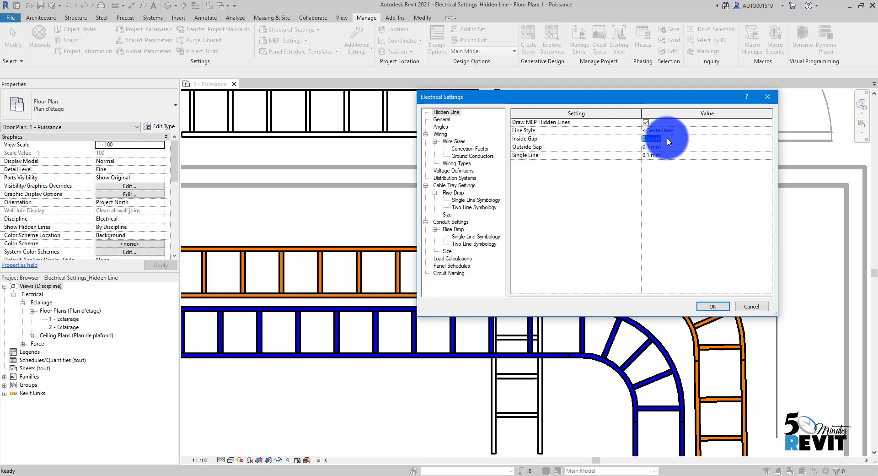
text(0.3)
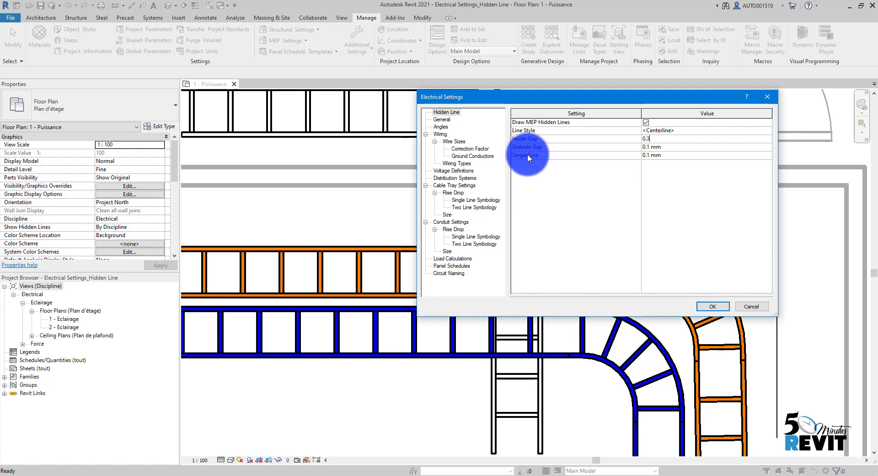
click(681, 149)
text(0.5)
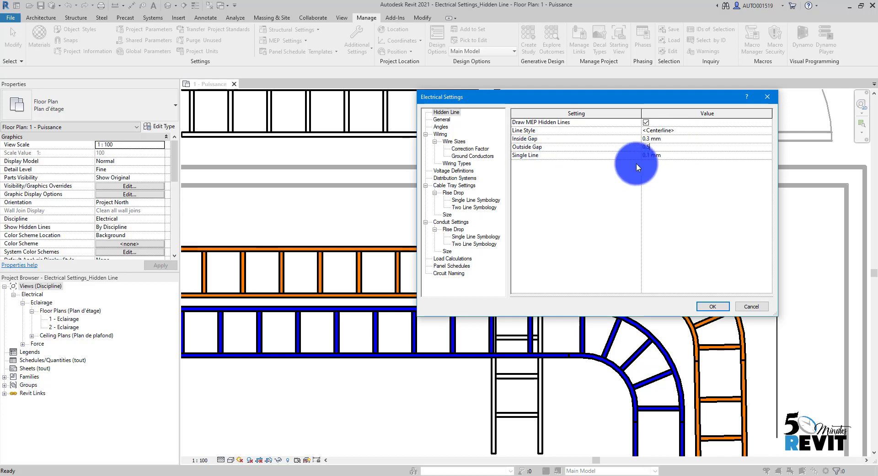
Confirm Electrical Settings, check the broken tray crossing, and reopen the MEP Settings list
click(709, 306)
scroll(710, 311, up, 1)
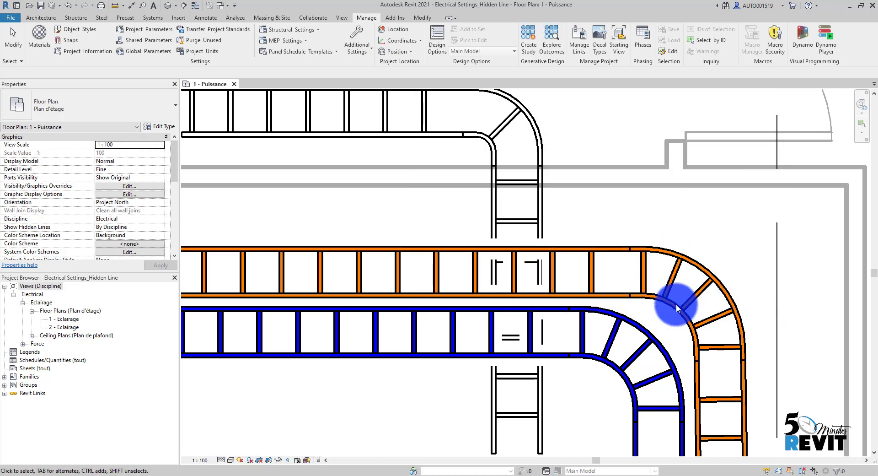
scroll(487, 369, up, 3)
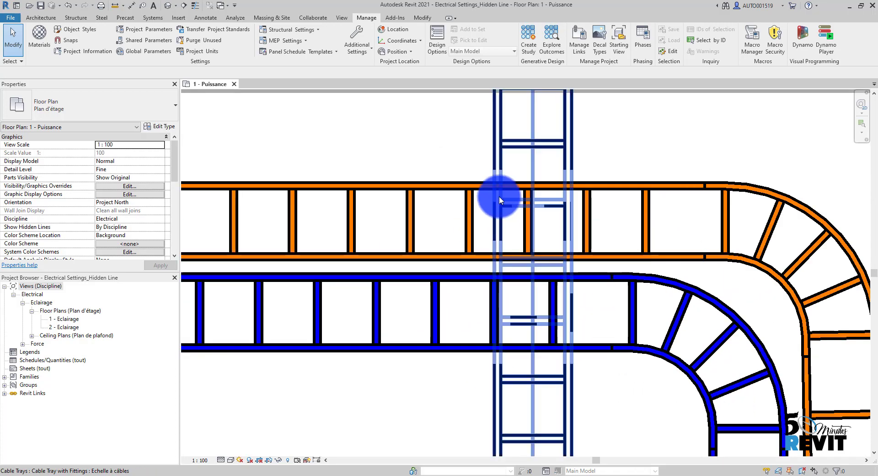
scroll(560, 330, down, 1)
click(276, 41)
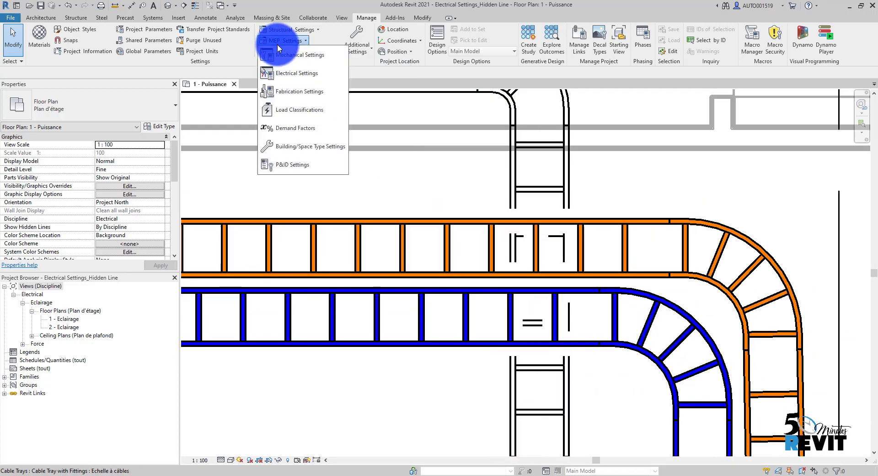